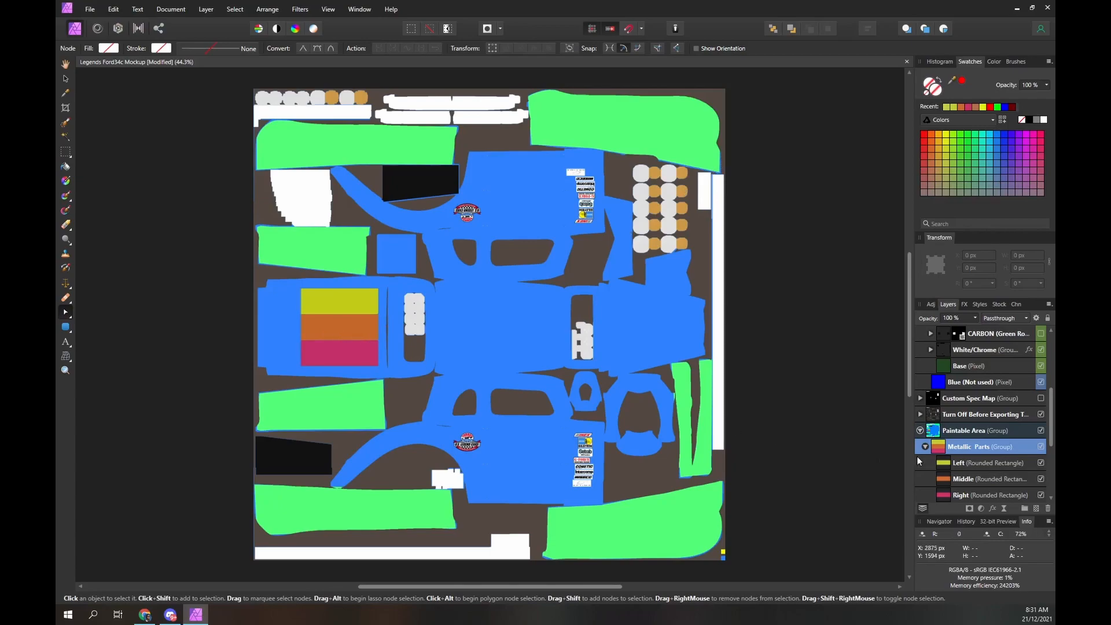
# - Duplicate the Metallic Parts group, move the copy into the Red Metallic group below Parts, and show the RGB Spec Map
pyautogui.hotkey('ctrl', 'j')
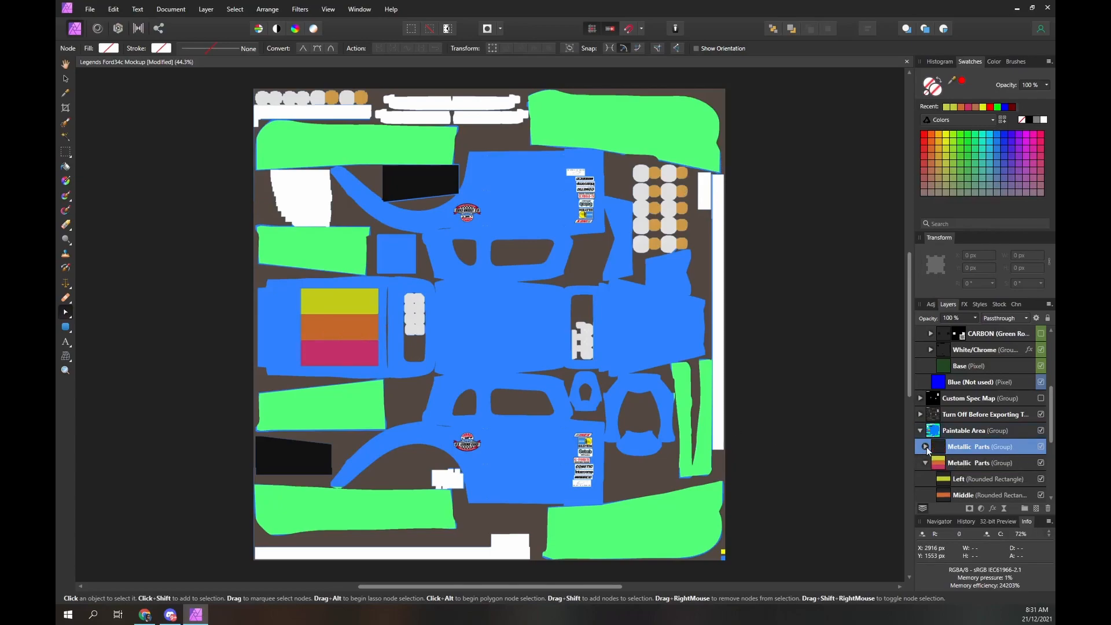
pyautogui.moveTo(959, 446); pyautogui.dragTo(942, 376)
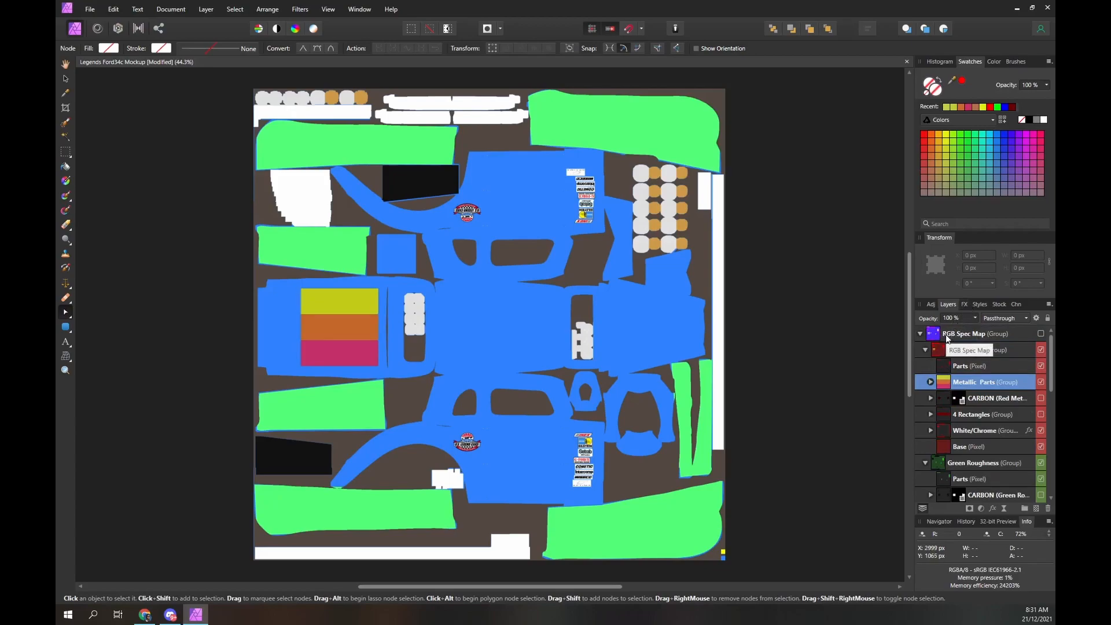
pyautogui.click(1040, 334)
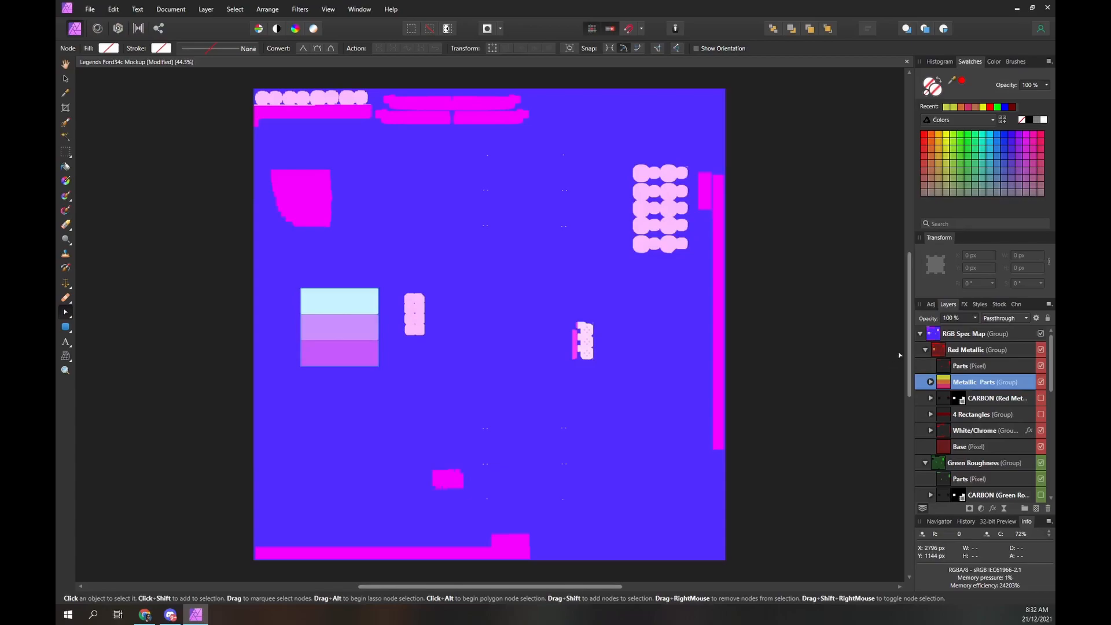
# - Add a Color Overlay effect to the Metallic Parts copy in Red Metallic and set its red value to 255
pyautogui.click(965, 307)
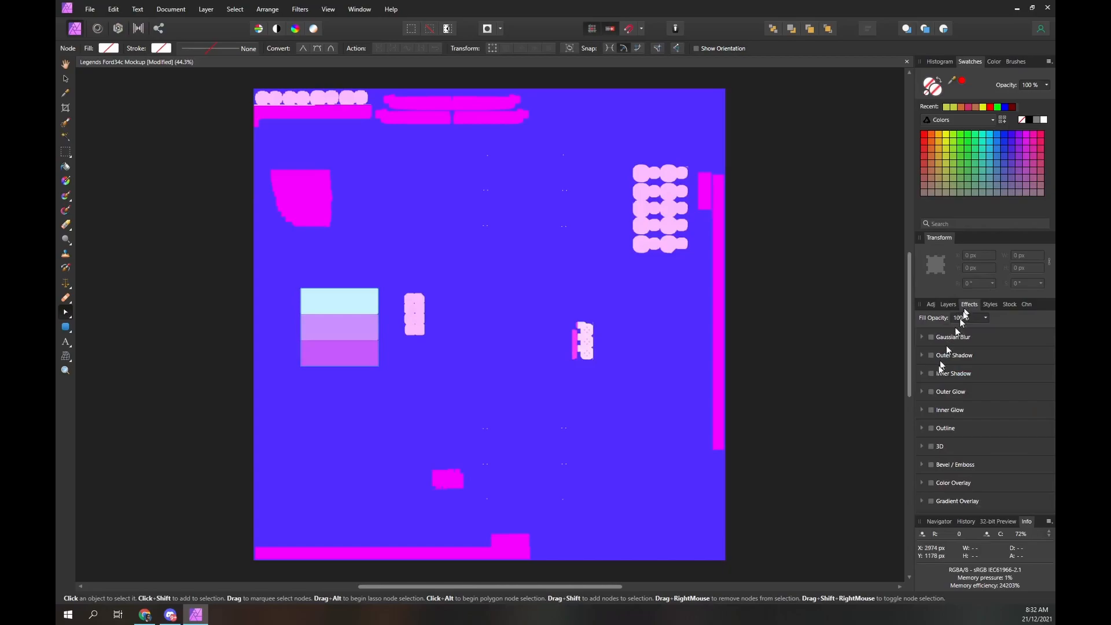
pyautogui.click(931, 483)
pyautogui.click(961, 505)
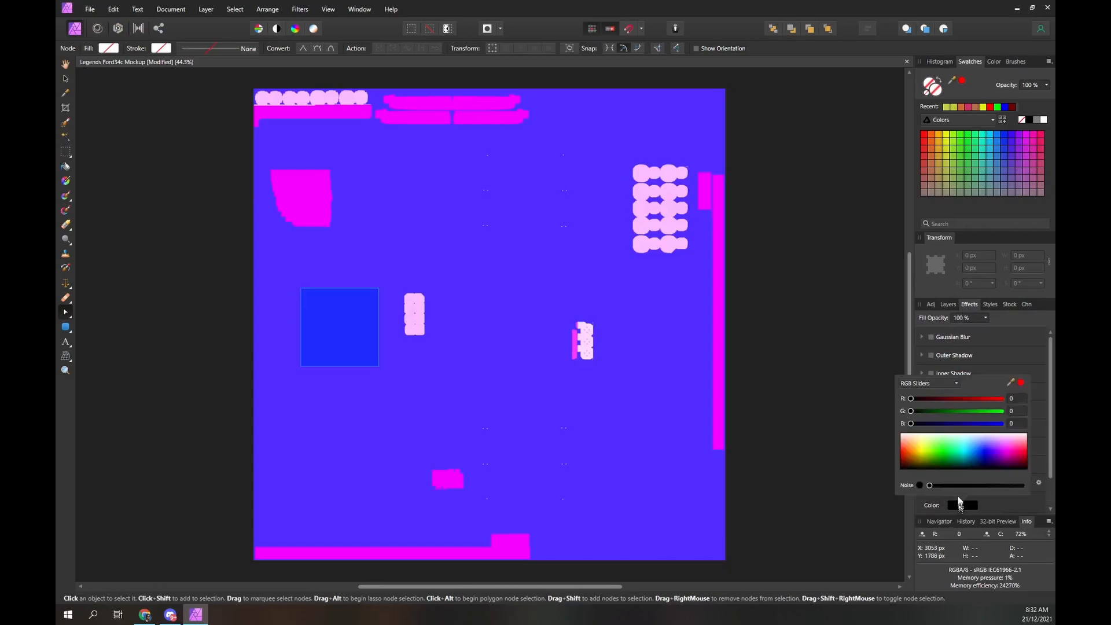
pyautogui.click(1016, 398)
pyautogui.write('255')
pyautogui.press('Return')
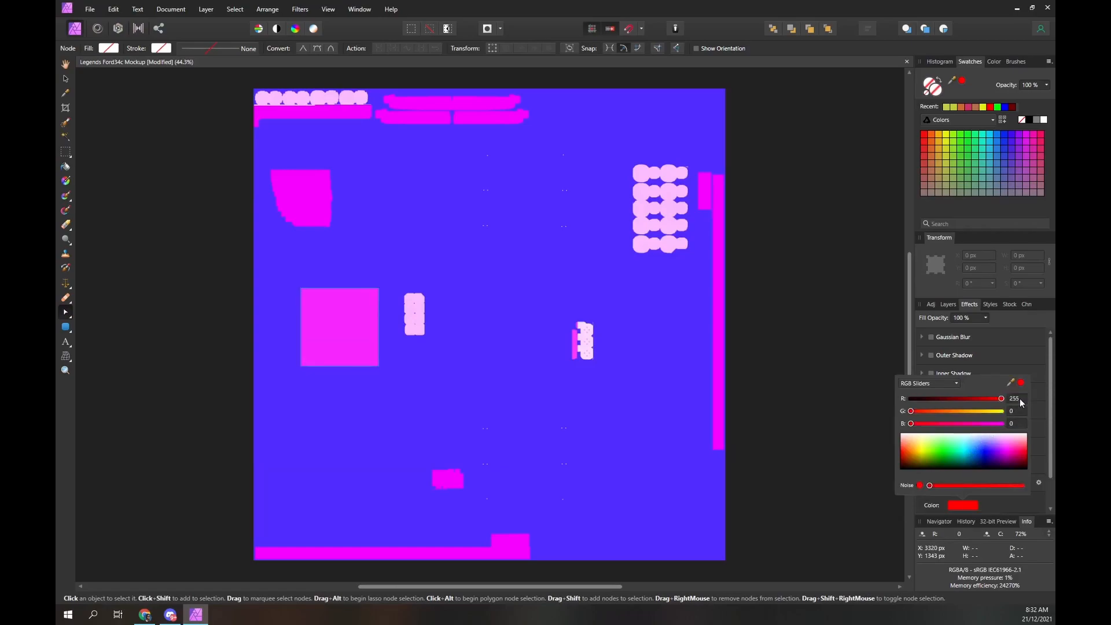
# - Set the opacity of the Metallic Parts group in Red Metallic to 50%
pyautogui.click(950, 303)
pyautogui.click(955, 318)
pyautogui.write('50')
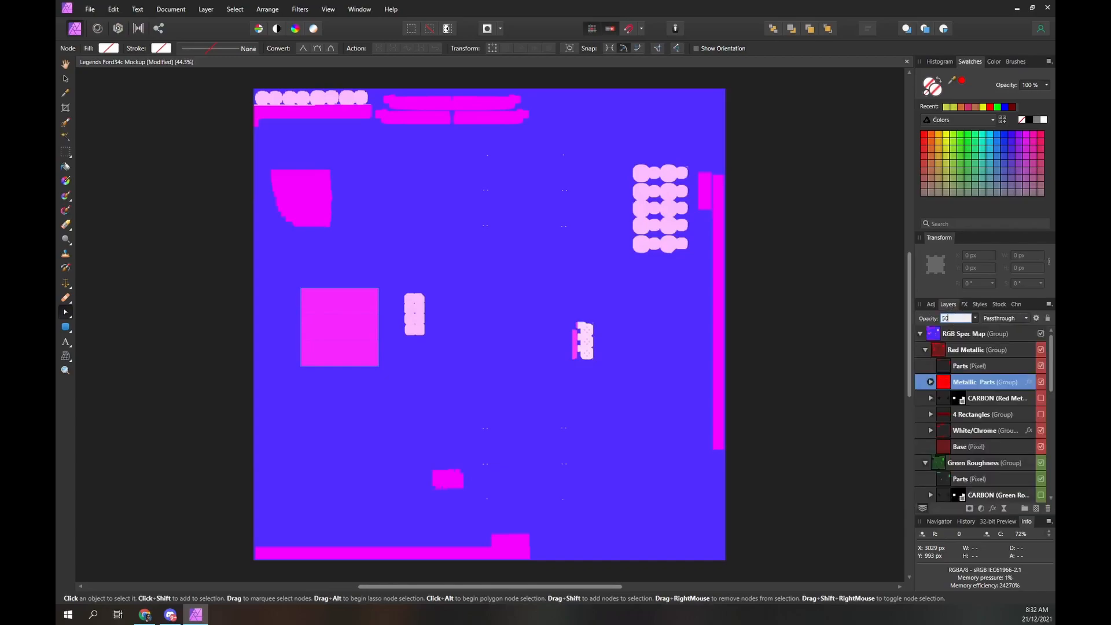
pyautogui.press('Return')
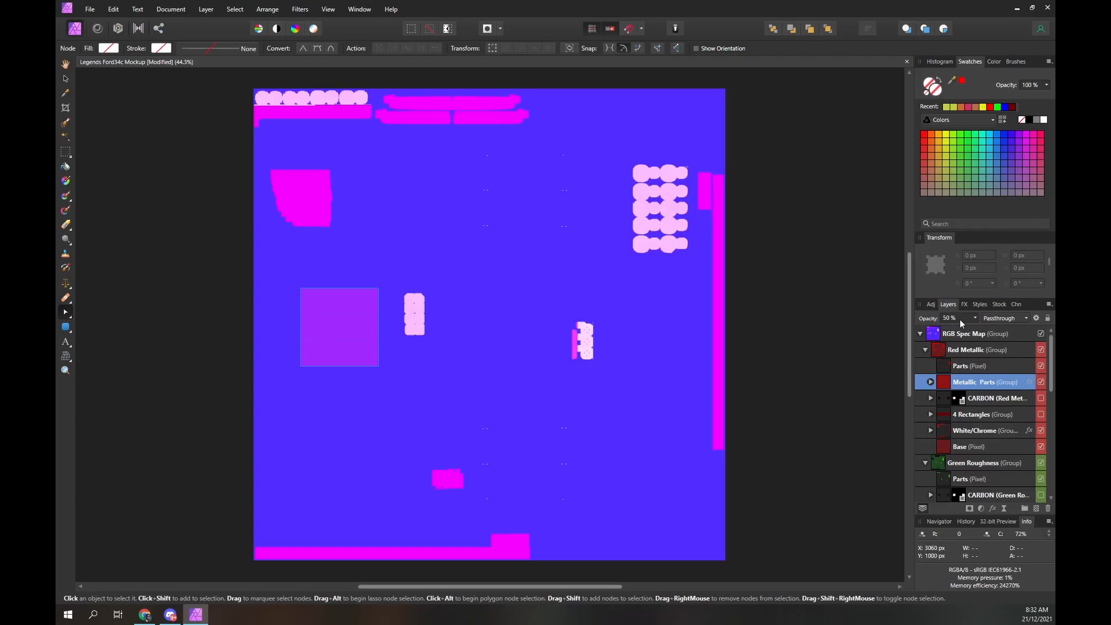
# - Duplicate the red Metallic Parts group into Green Roughness below Parts and set the copy's Color Overlay red value to 0
pyautogui.hotkey('ctrl', 'j')
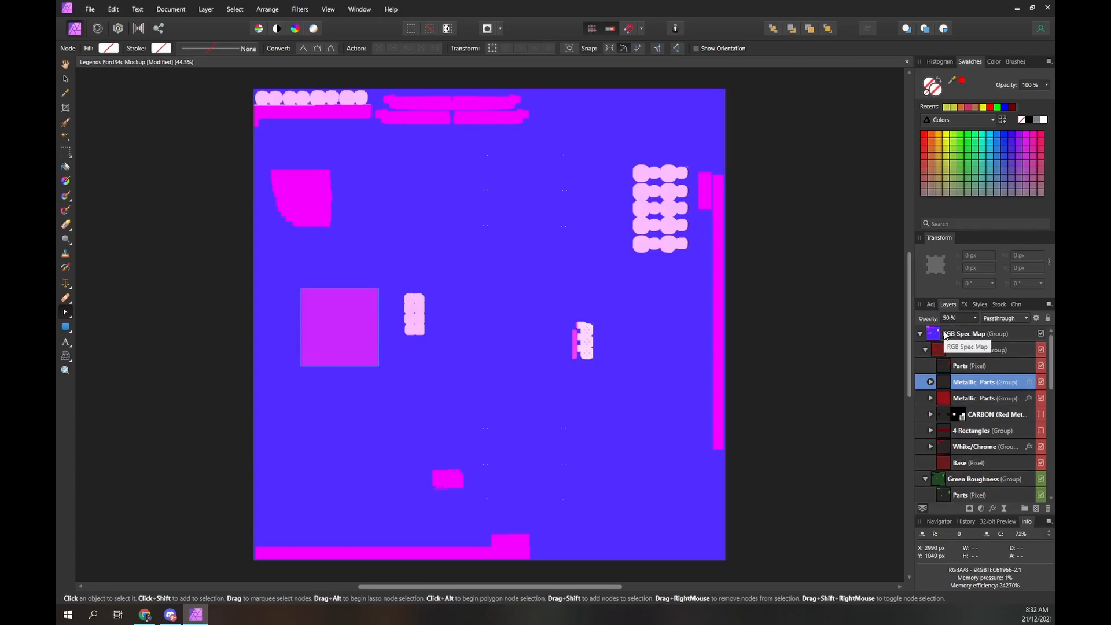
pyautogui.moveTo(946, 383); pyautogui.dragTo(947, 456)
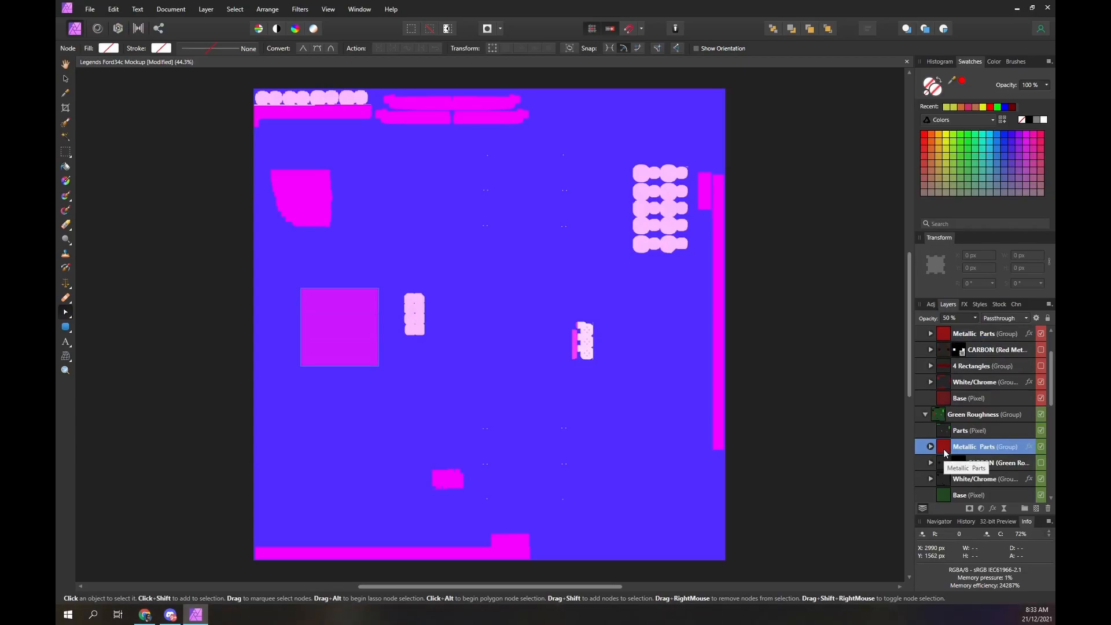
pyautogui.click(964, 304)
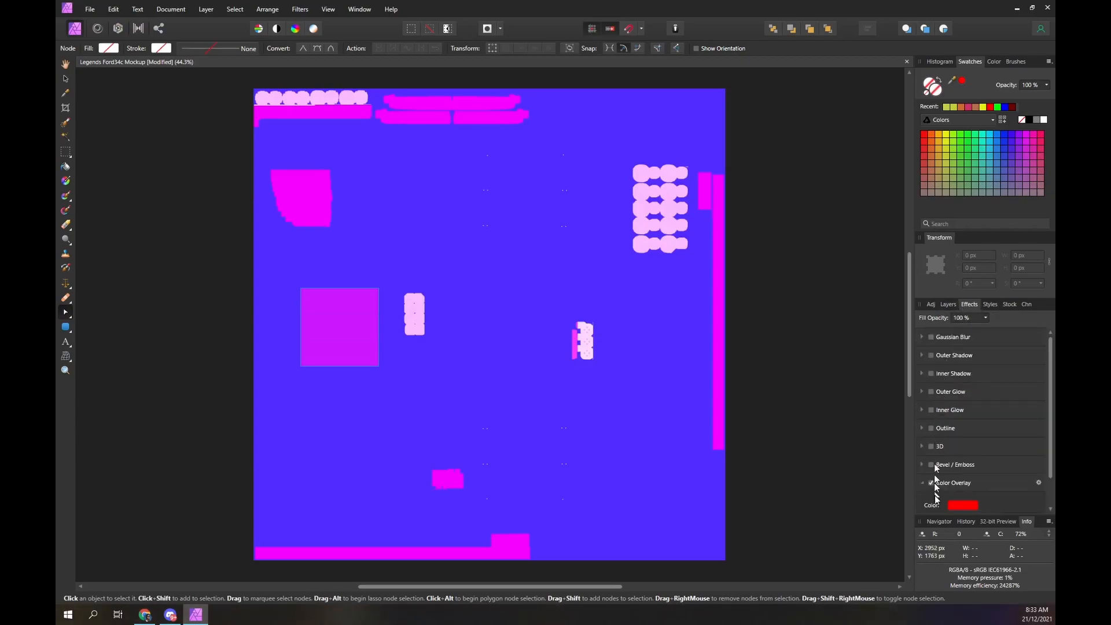
pyautogui.click(963, 505)
pyautogui.click(1015, 399)
pyautogui.press('BackSpace')
pyautogui.write('0')
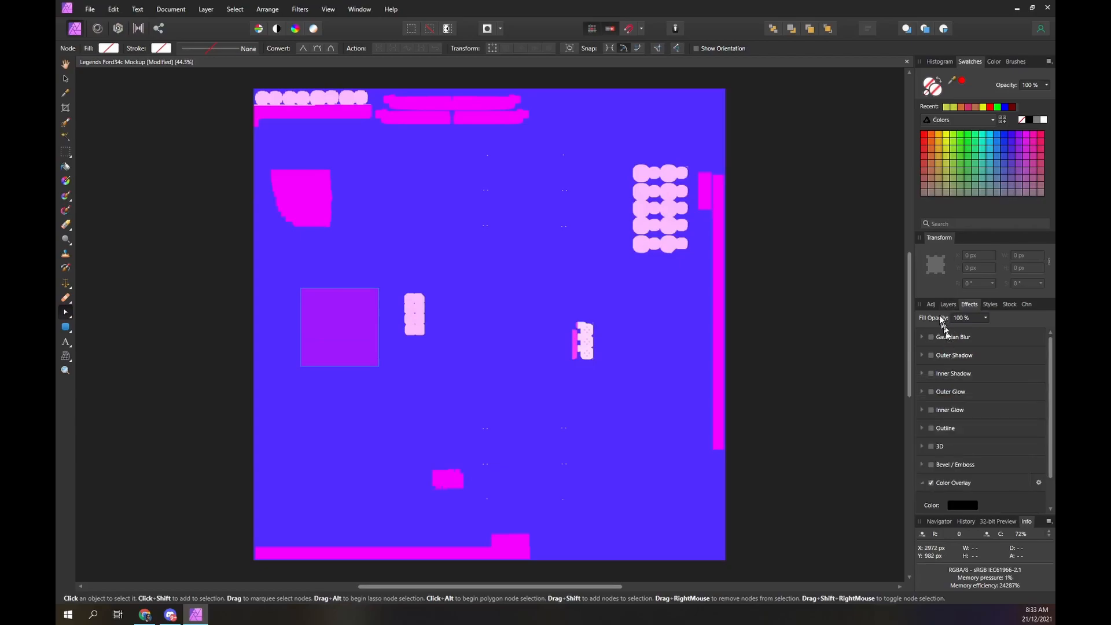
# - Set the opacity of the Metallic Parts group in Green Roughness to 100%
pyautogui.click(948, 305)
pyautogui.click(955, 318)
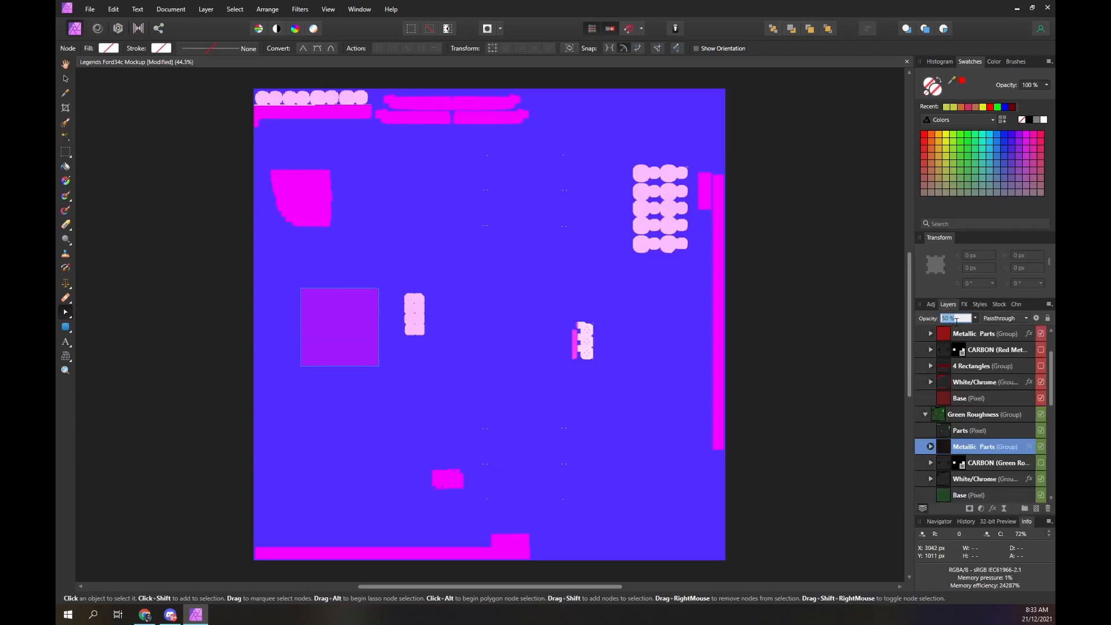
pyautogui.write('100')
pyautogui.press('Return')
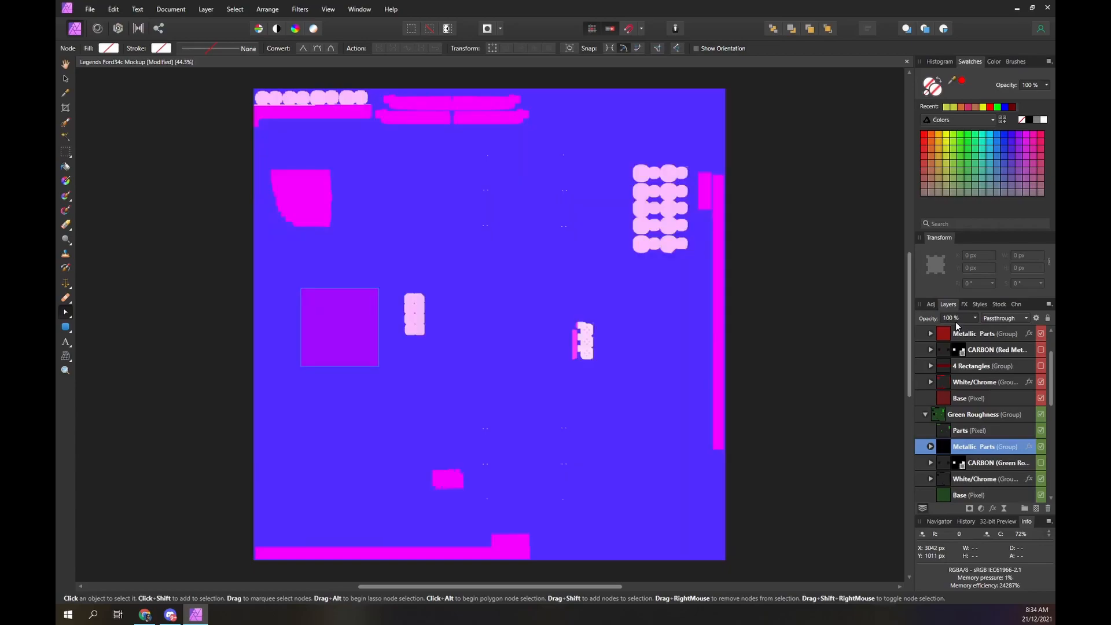
# - Hide the RGB Spec Map group and add noise to the fill of the Left rounded rectangle in the paintable Metallic Parts
pyautogui.scroll(3, 961, 336)
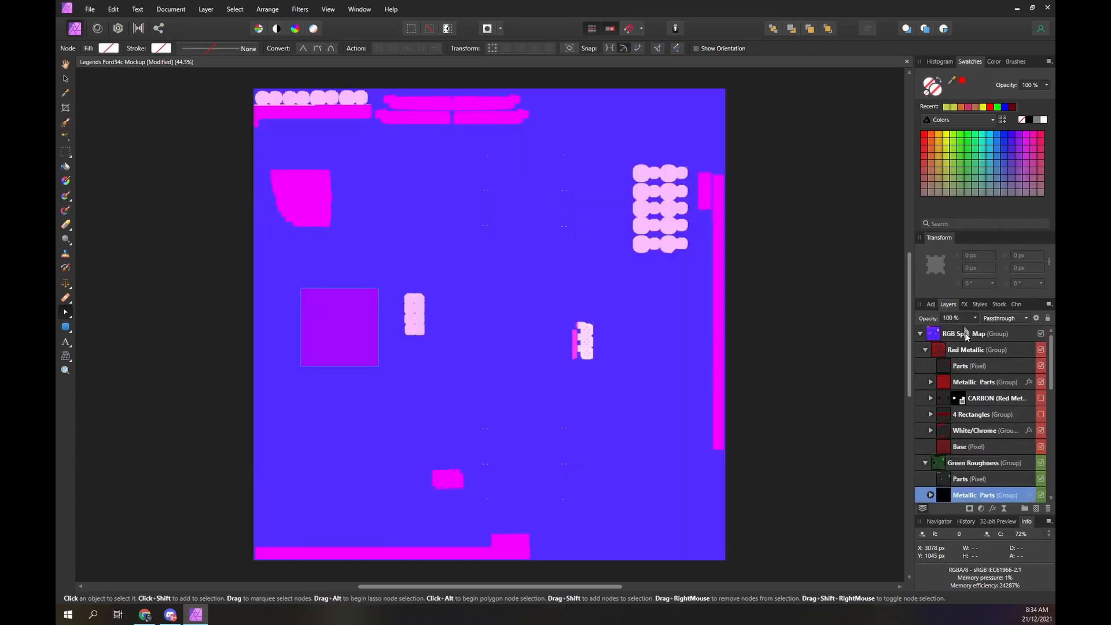
pyautogui.click(1040, 334)
pyautogui.scroll(-6, 984, 371)
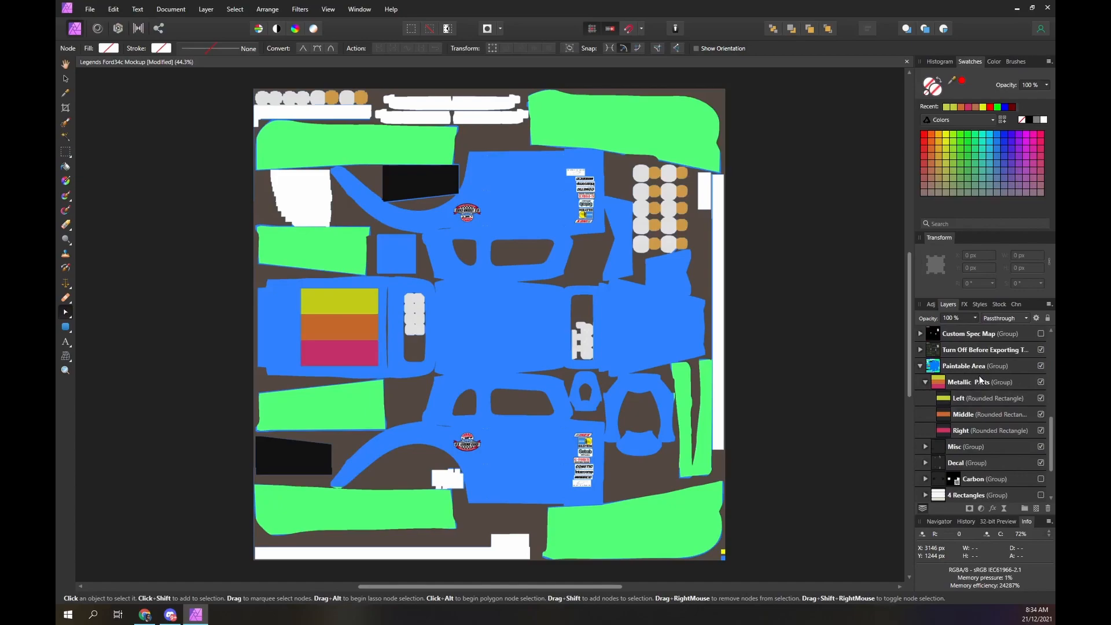
pyautogui.click(945, 402)
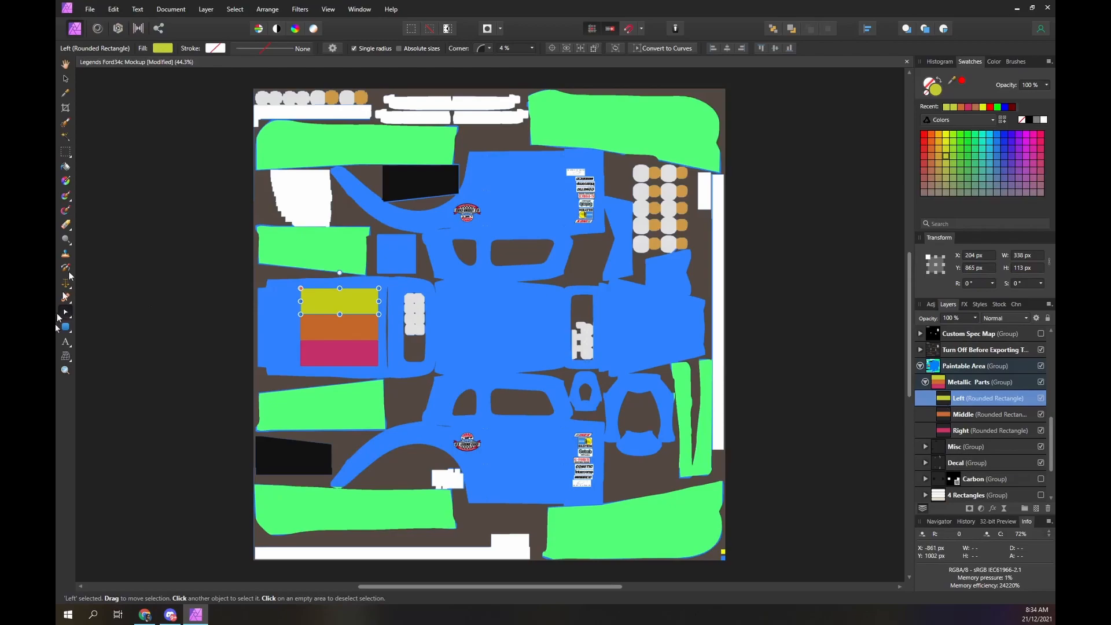
pyautogui.click(162, 48)
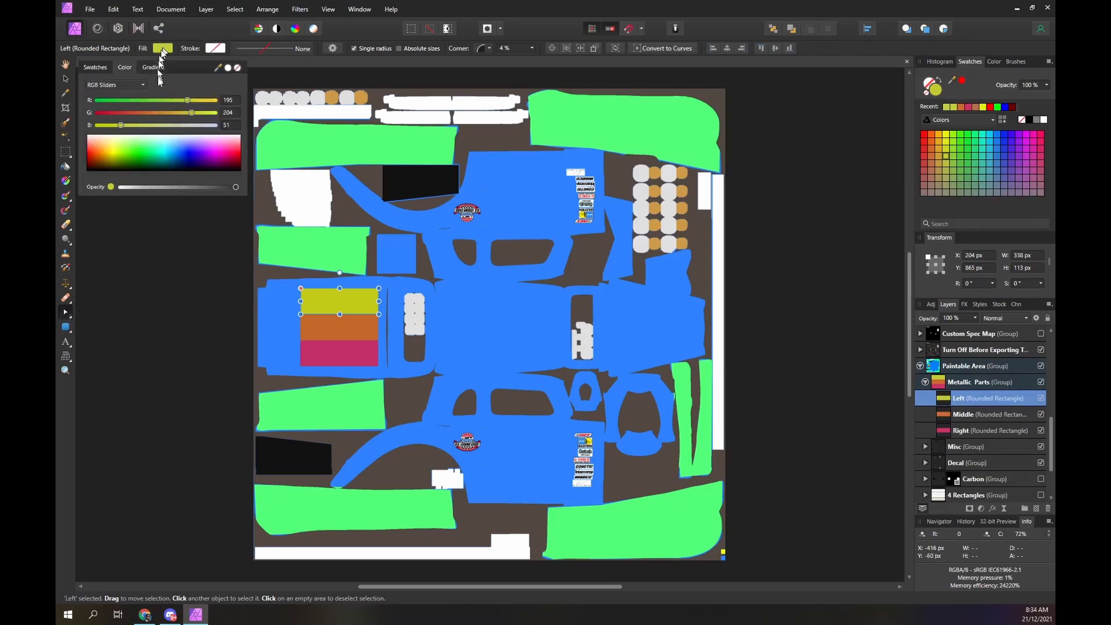
pyautogui.click(108, 188)
pyautogui.moveTo(116, 189); pyautogui.dragTo(118, 189)
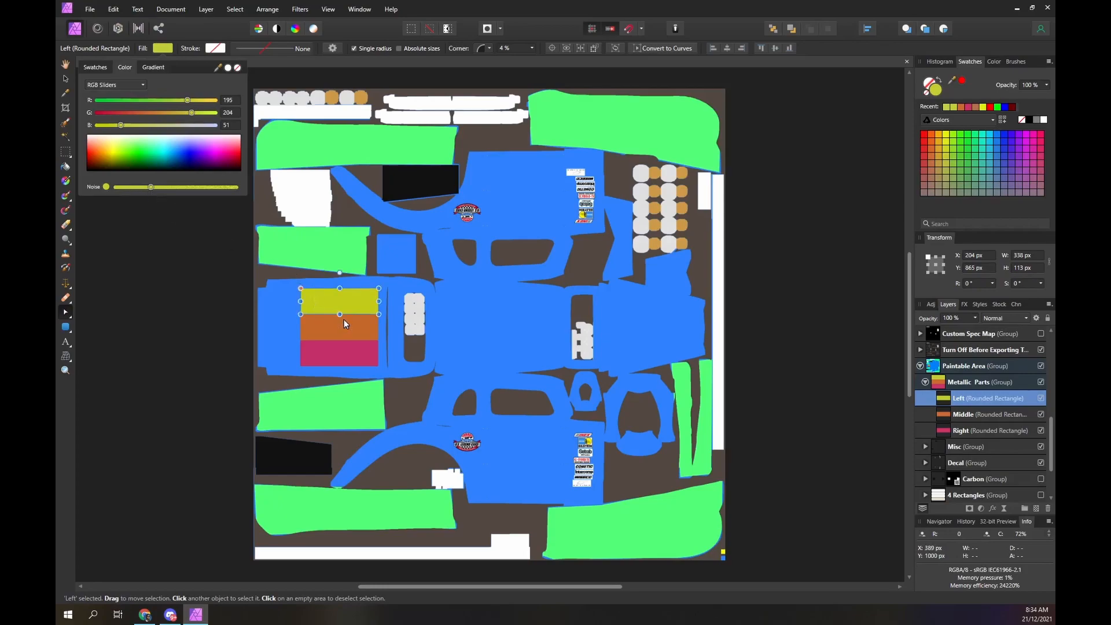
pyautogui.scroll(3, 343, 319)
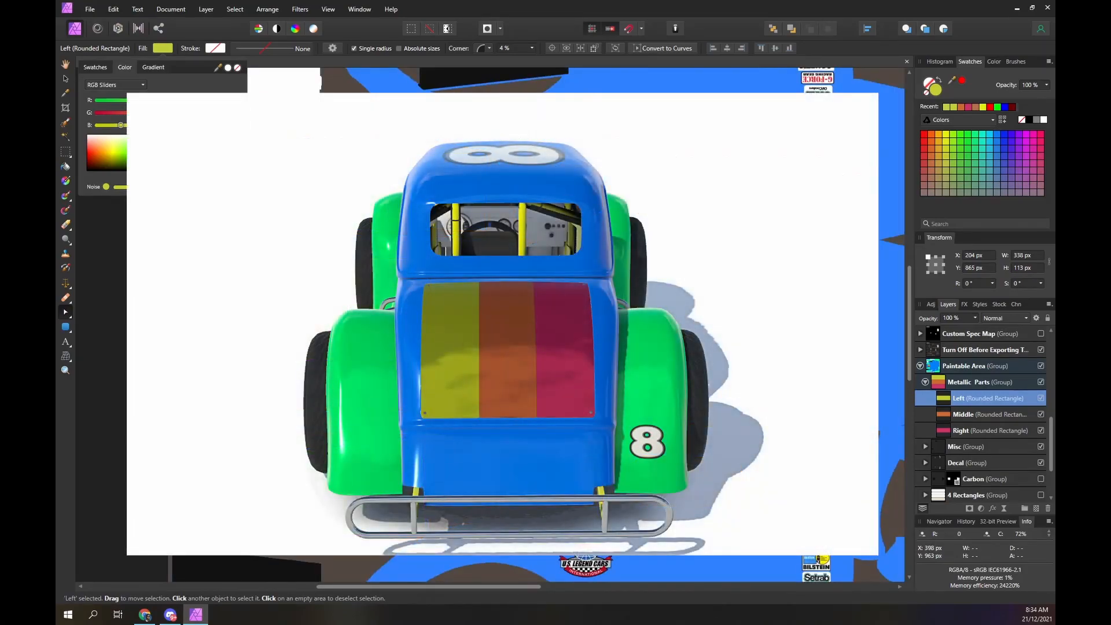